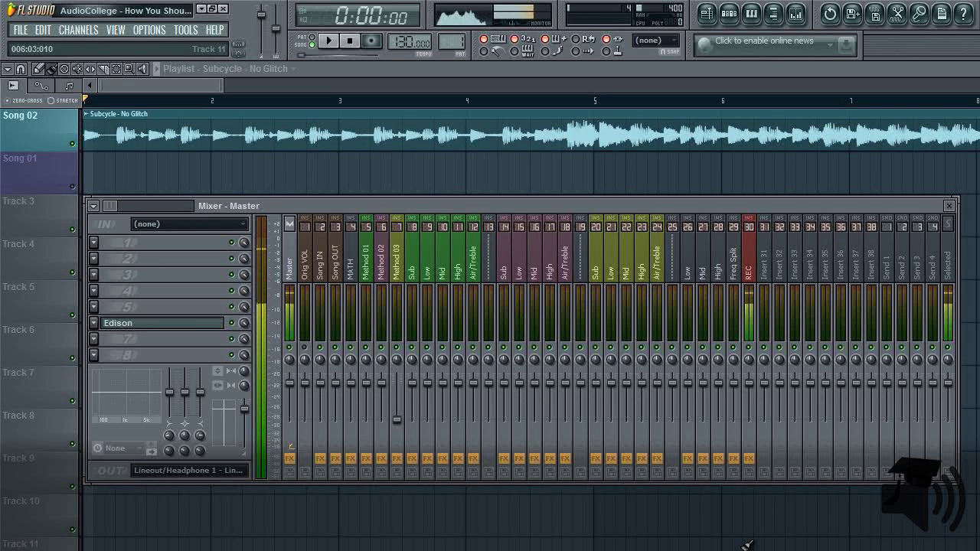
Rename mixer insert 31 as IN and insert 32 as Sub
click(770, 277)
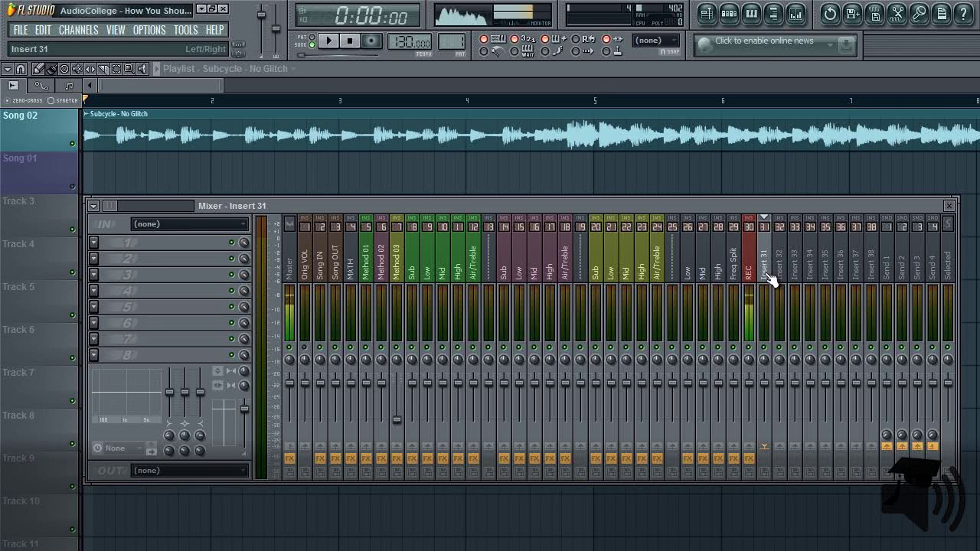
key(F2)
text(IN)
key(Return)
key(Right)
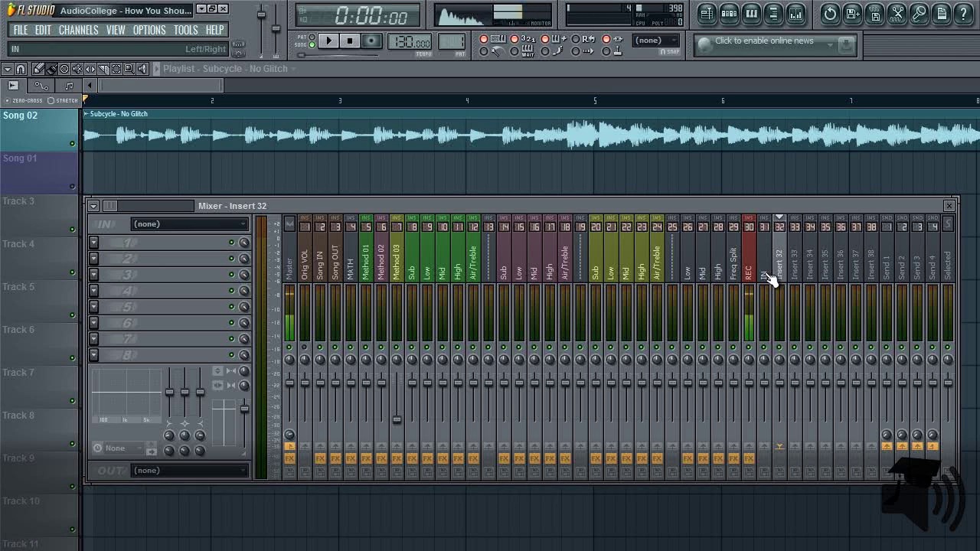
key(F2)
text(Sub)
key(Return)
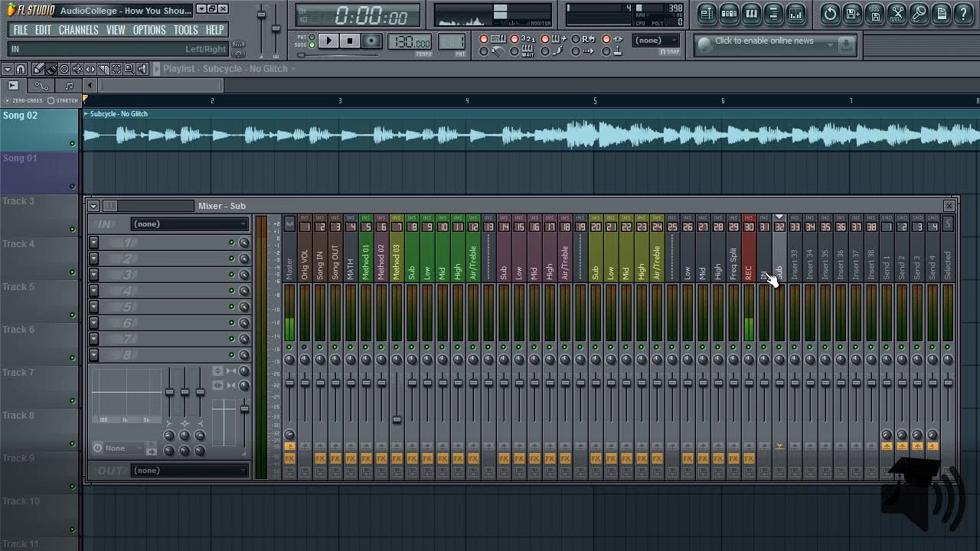
Rename mixer insert 33 as Low and insert 34 as Mid
key(Right)
key(F2)
text(Low)
key(Return)
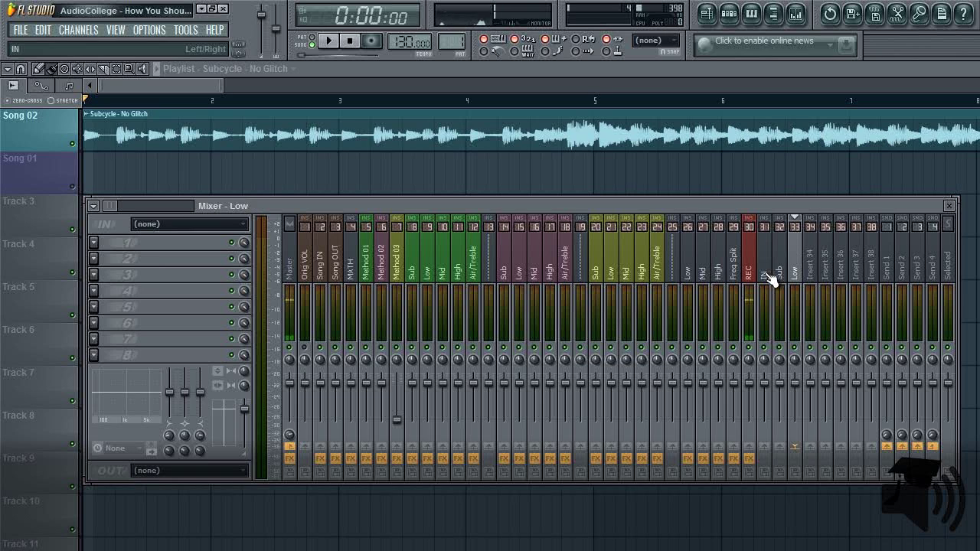
key(Right)
key(F2)
text(Mid)
key(Return)
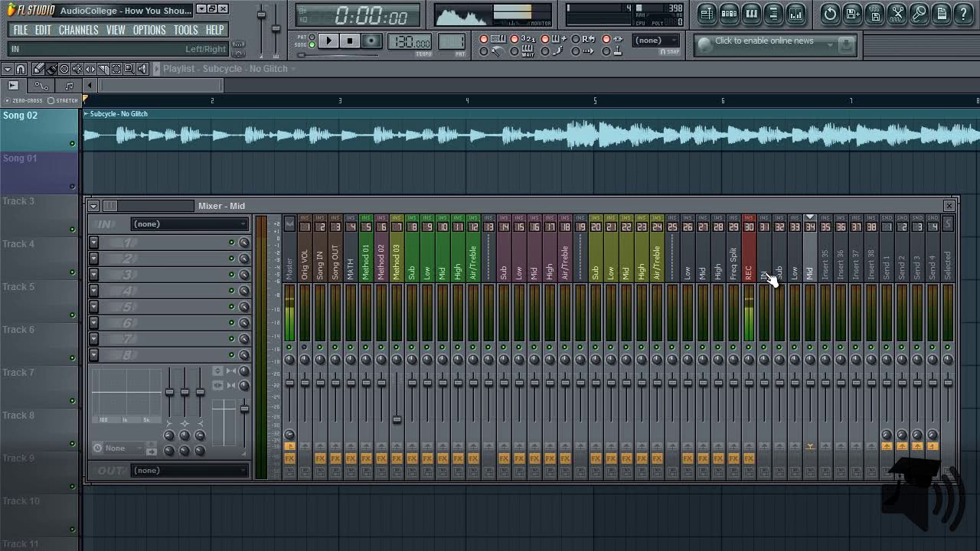
Rename mixer insert 35 as High and insert 36 as Treble
key(Right)
key(F2)
text(High)
key(Return)
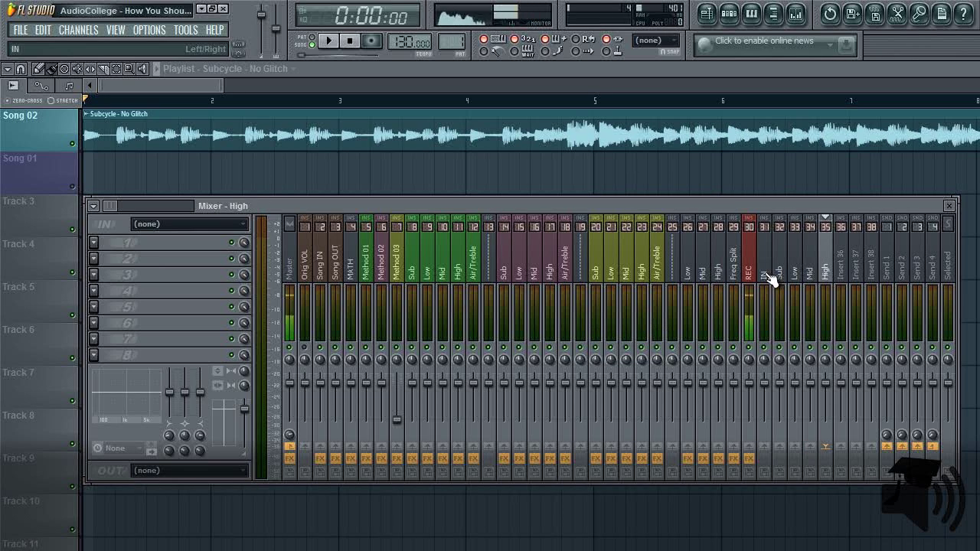
key(Right)
key(F2)
text(Treble)
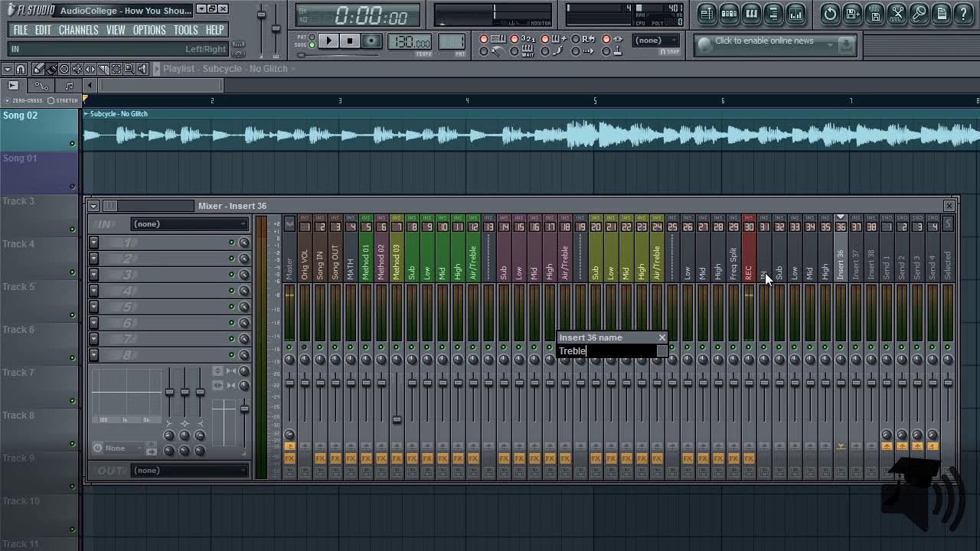
key(Return)
Rename mixer insert 37 as OUT
key(Right)
key(F2)
text(OUT)
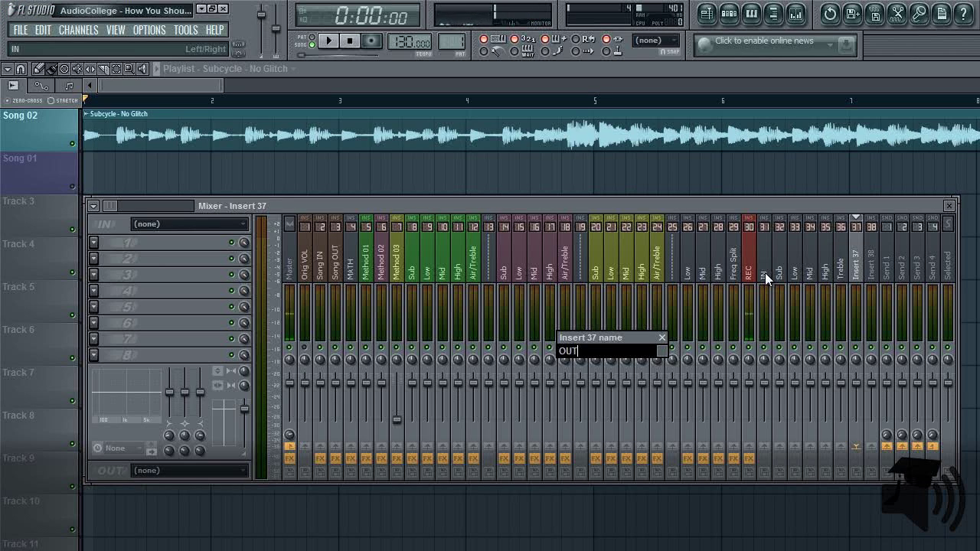
key(Return)
Route the IN track to the new Sub, Low, Mid, High and Treble tracks instead of to the Master
click(765, 275)
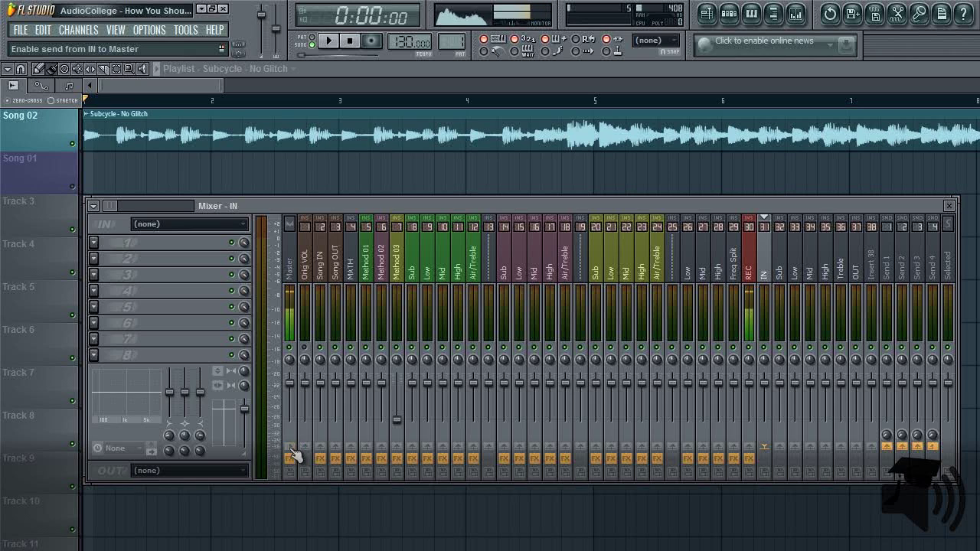
click(779, 446)
click(794, 446)
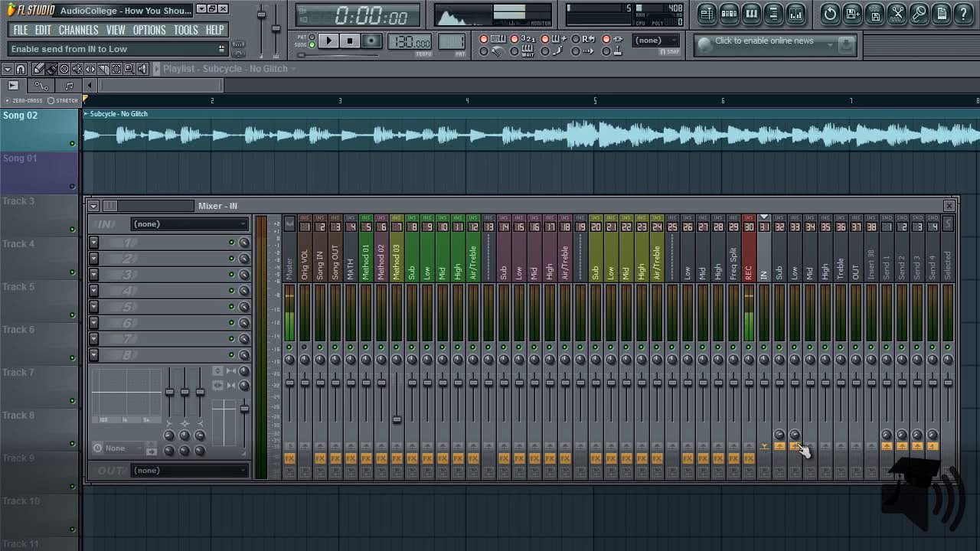
click(810, 447)
click(825, 446)
click(841, 446)
Route the new Sub track on insert 32 to the OUT track only
key(Right)
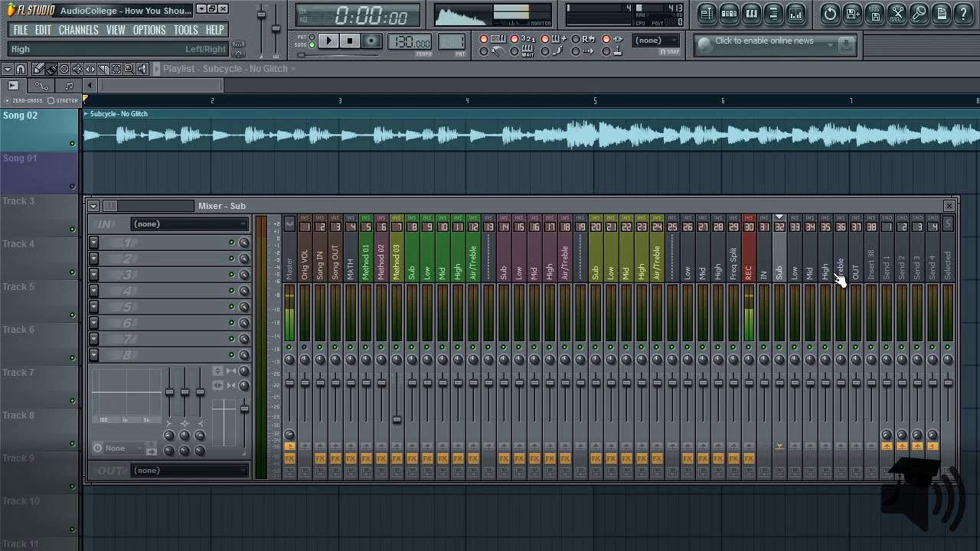
right_click(856, 447)
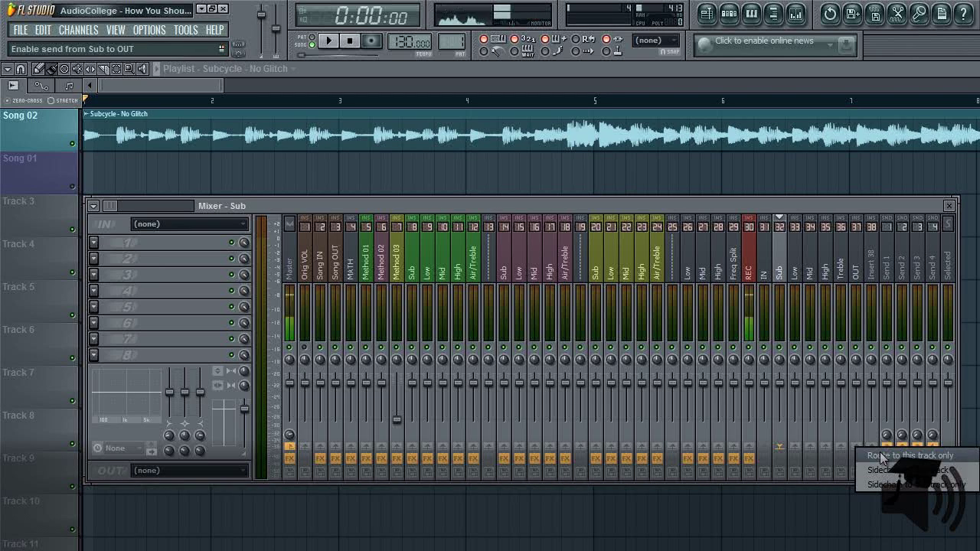
click(880, 456)
Colour the IN and OUT mixer tracks teal
click(765, 273)
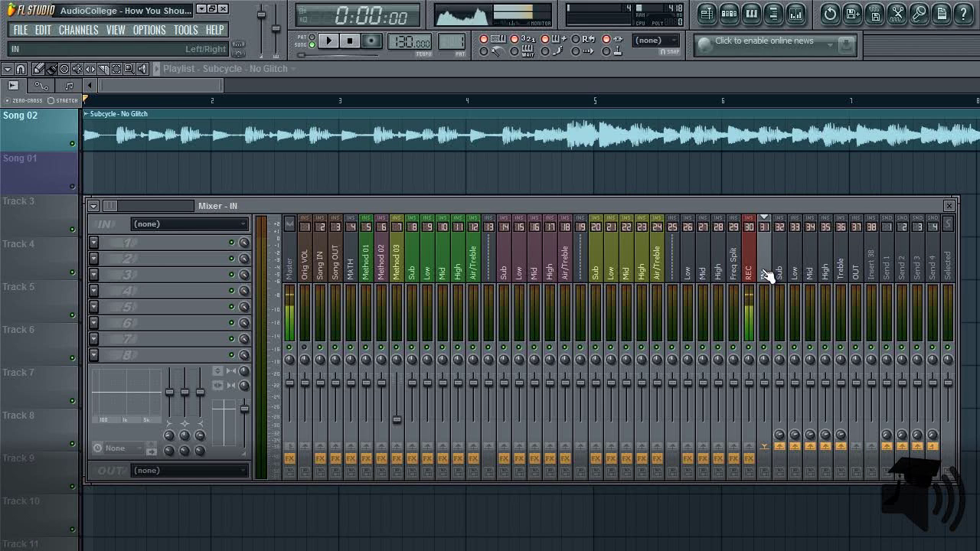
click(857, 275)
key(F2)
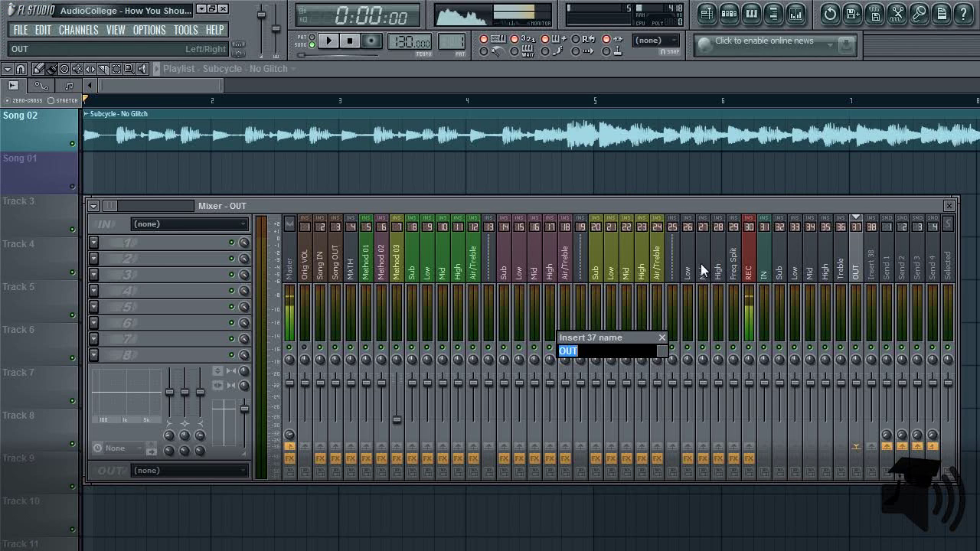
click(660, 350)
click(663, 427)
click(765, 274)
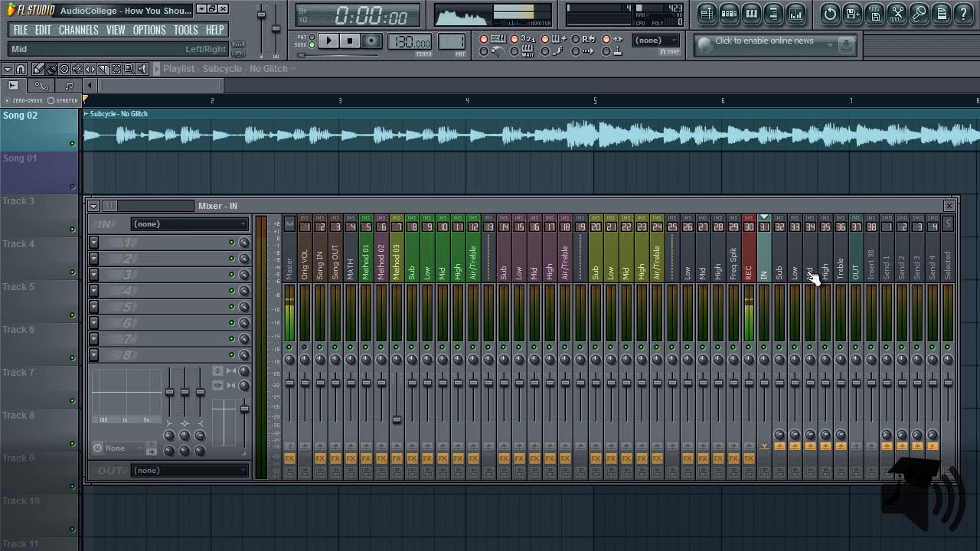
Load Fruity Convolver into the first effect slot of the five new band tracks, Sub through Treble
click(95, 243)
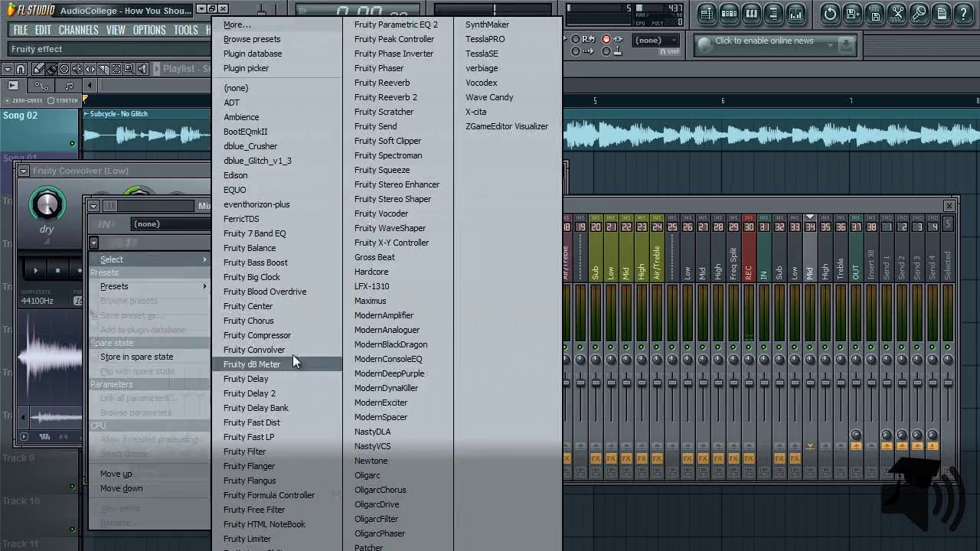
click(291, 350)
click(94, 243)
click(291, 350)
Apply the Linear phase EQ (short latency) preset to the Fruity Convolvers on the new Sub and Low tracks
click(777, 314)
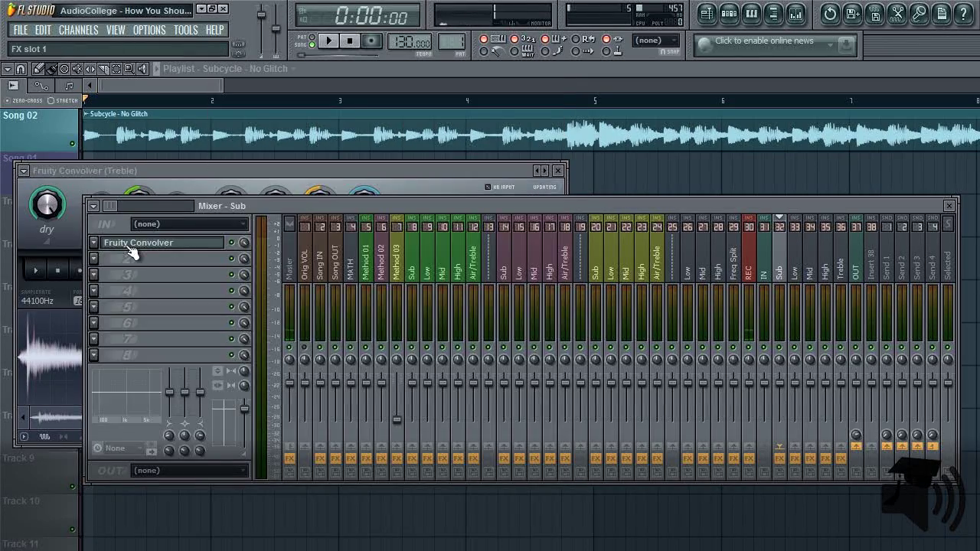
click(131, 243)
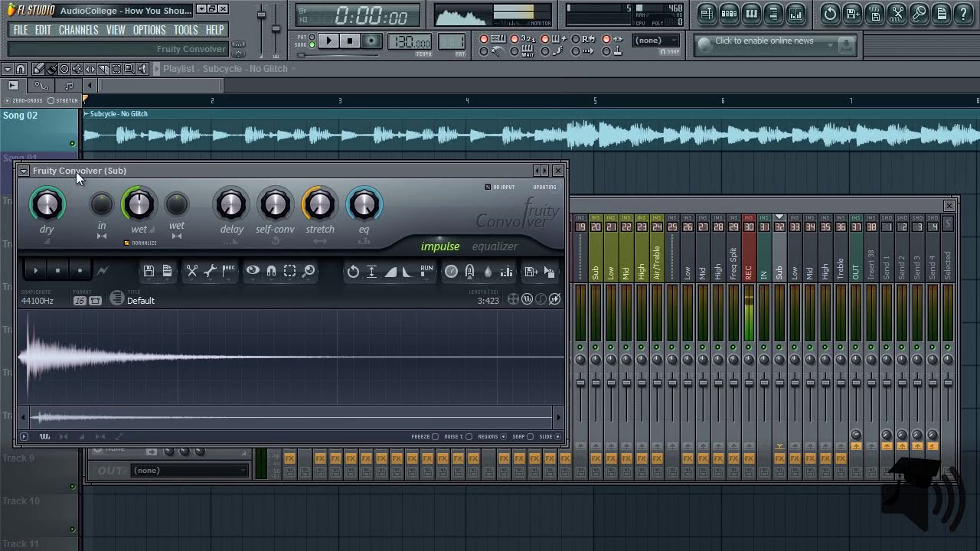
click(23, 170)
mouse_move(71, 210)
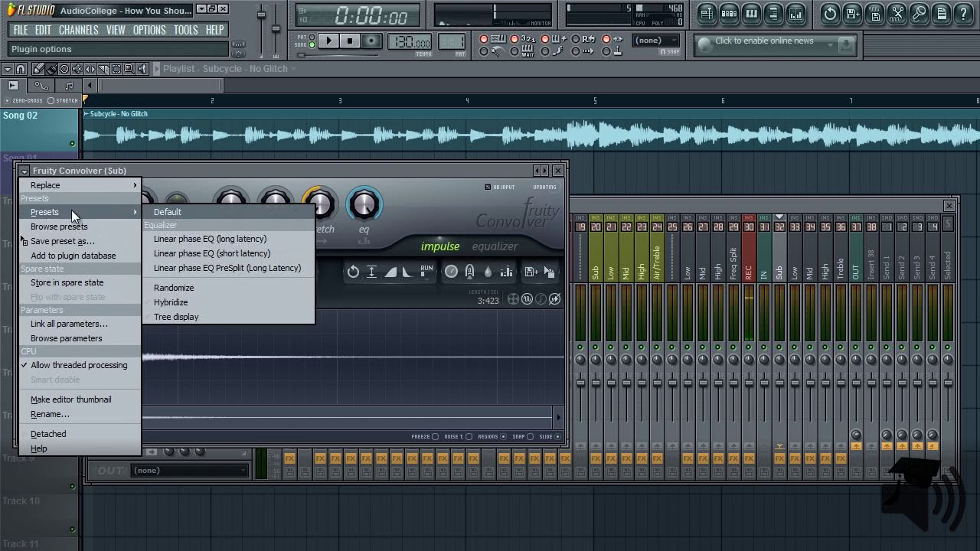
click(255, 253)
click(801, 277)
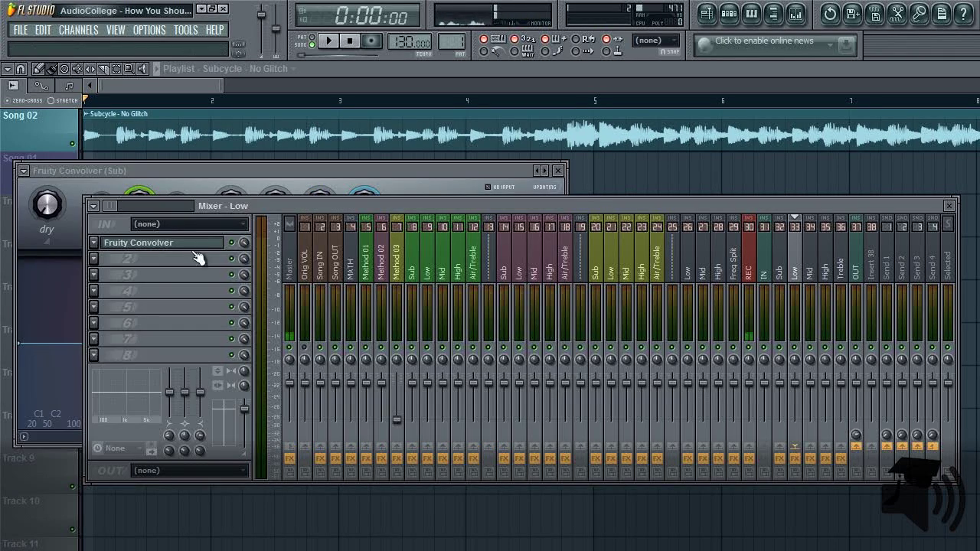
click(150, 246)
click(24, 171)
click(222, 253)
Apply the Linear phase EQ (short latency) preset to the Fruity Convolvers on the new Mid, High and Treble tracks
click(809, 268)
click(93, 206)
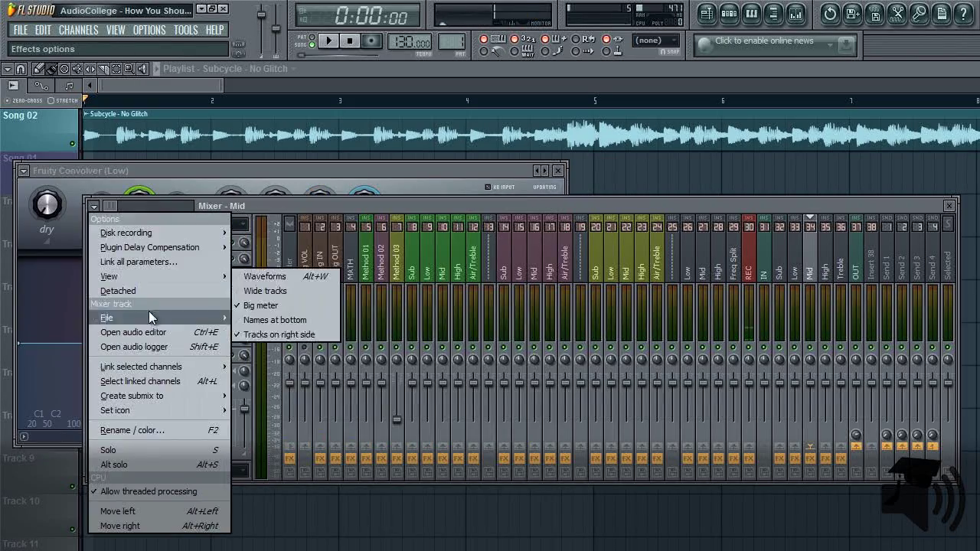
click(809, 268)
click(151, 246)
click(23, 170)
click(229, 252)
click(826, 267)
click(150, 245)
click(840, 272)
click(151, 245)
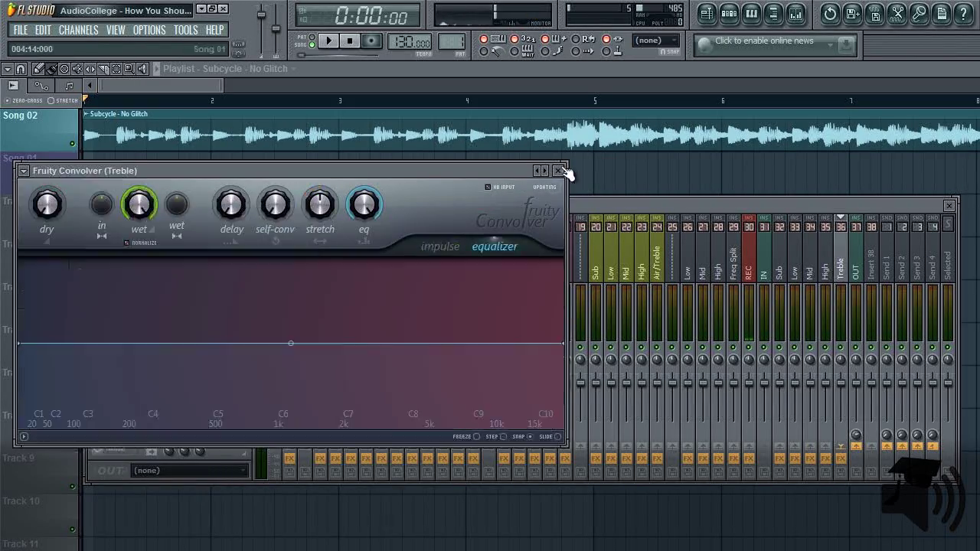
Display the impulse response of the Sub track's Fruity Convolver
click(778, 275)
click(150, 245)
click(452, 246)
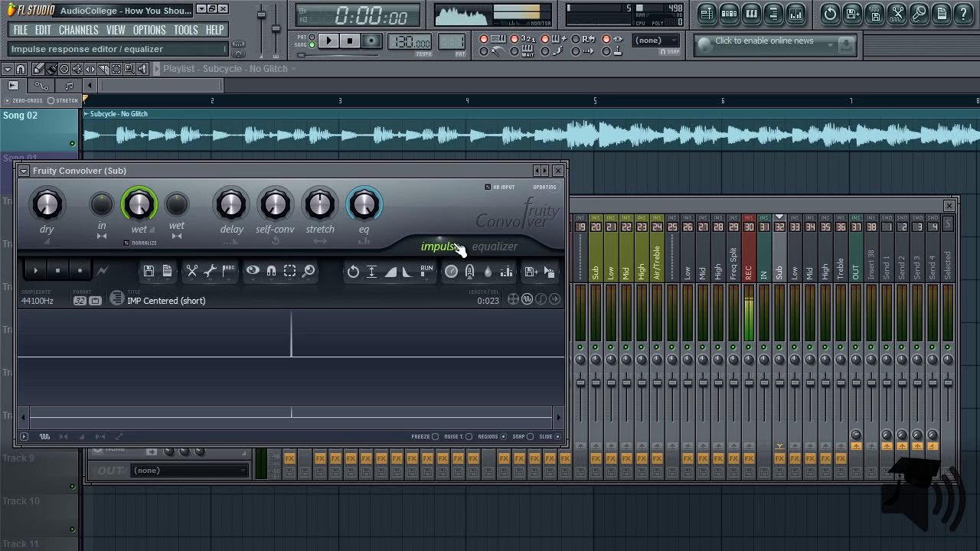
click(796, 276)
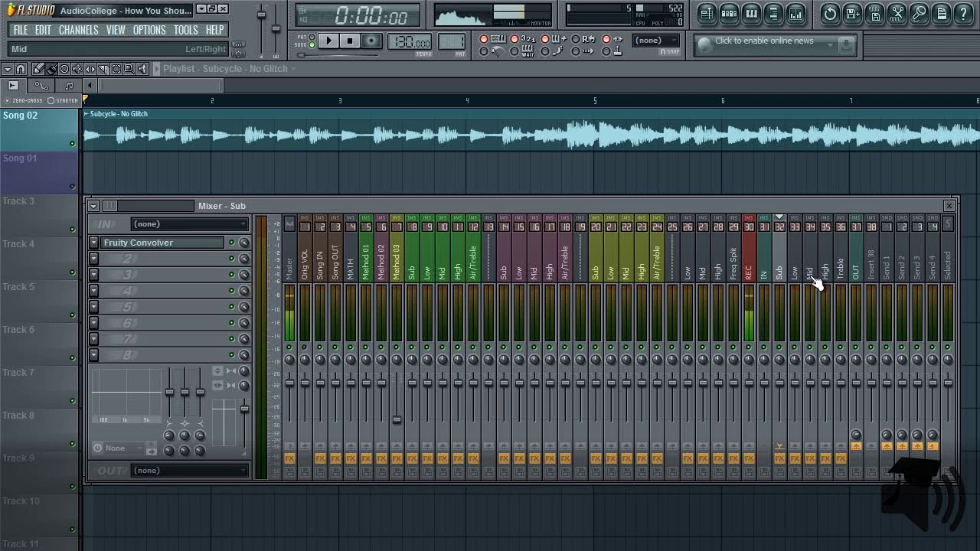
Shape the Sub Convolver's equalizer into a vertical low-pass at 186 Hz, flat at 0 dB below it and fully cut above
click(181, 243)
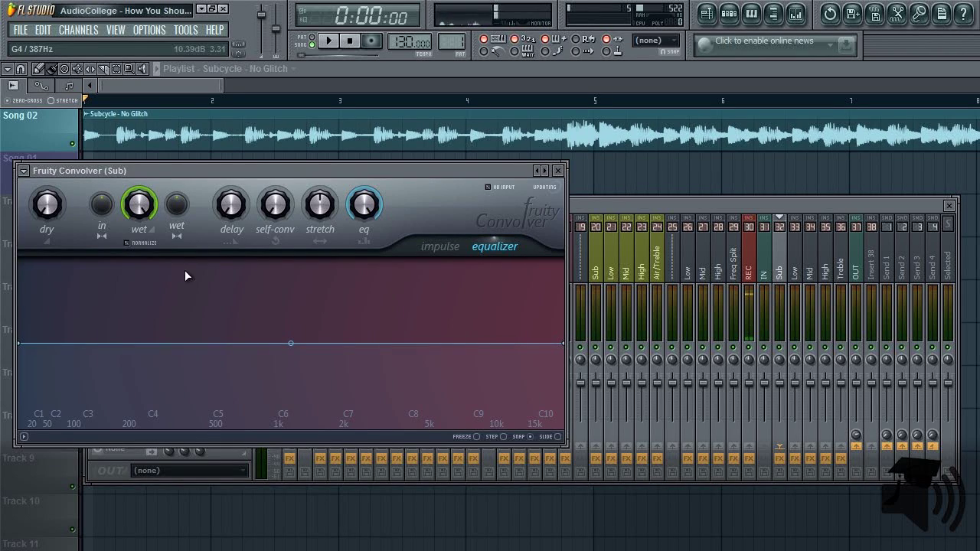
right_click(116, 343)
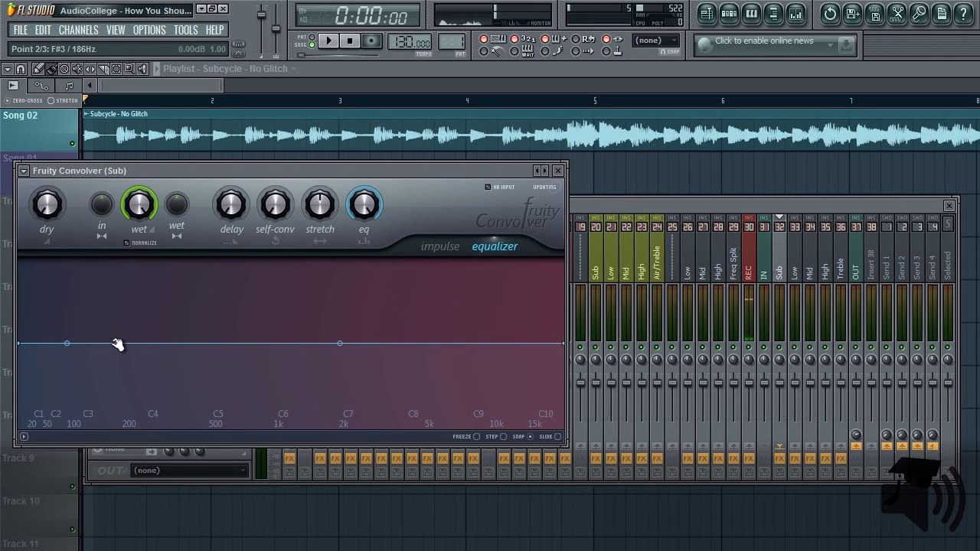
right_click(118, 384)
drag(116, 343, 119, 446)
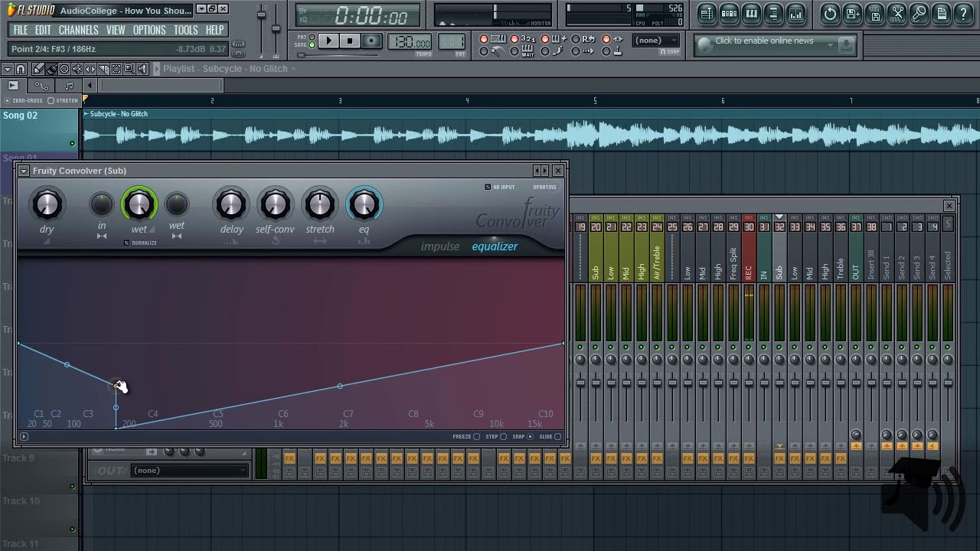
drag(117, 386, 116, 343)
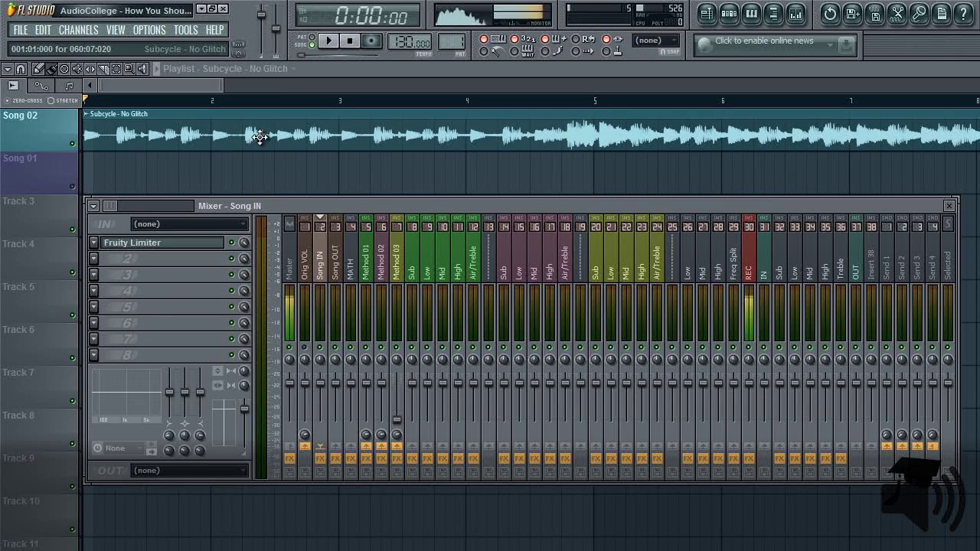
Route the Subcycle - No Glitch audio clip to the IN mixer track
double_click(260, 136)
click(796, 13)
click(271, 108)
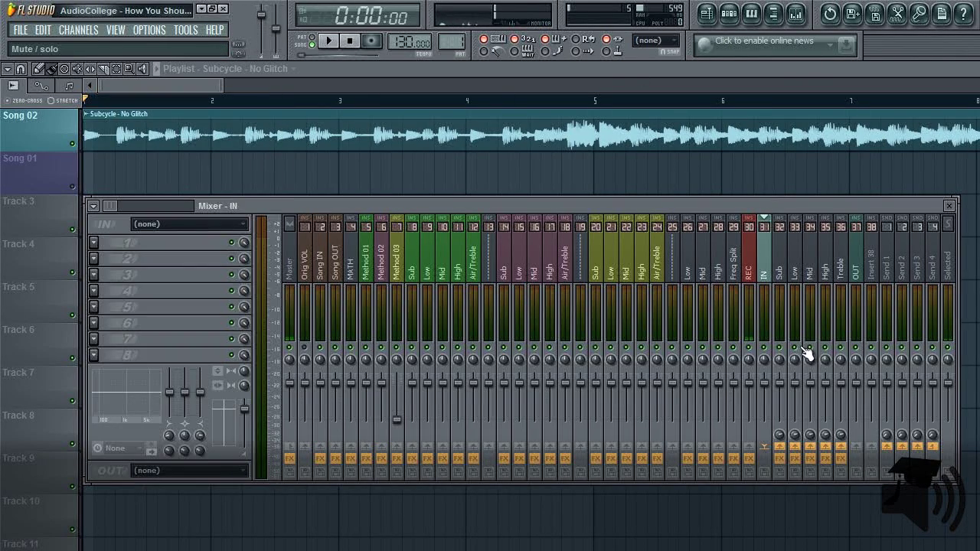
Play the song to listen to the Sub band and close its Convolver window
click(779, 264)
key(space)
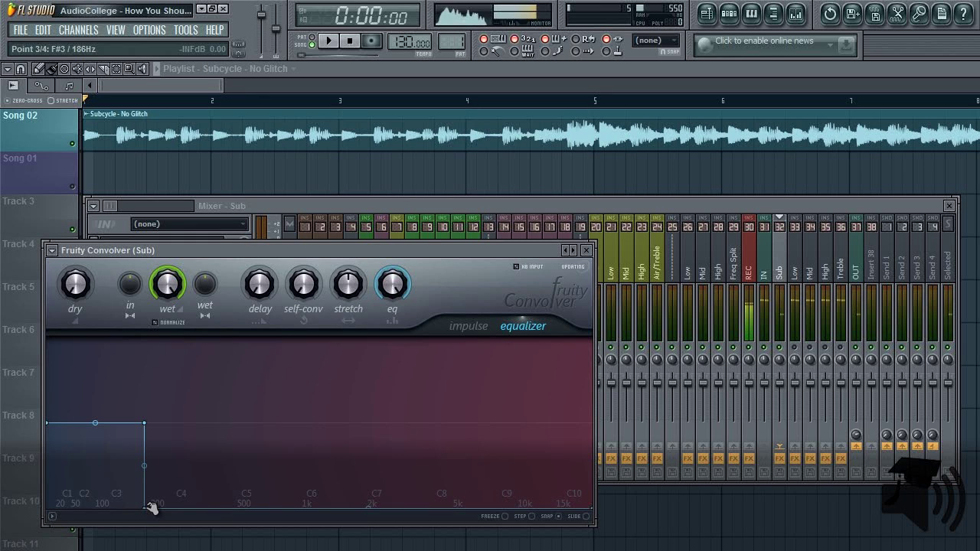
click(586, 250)
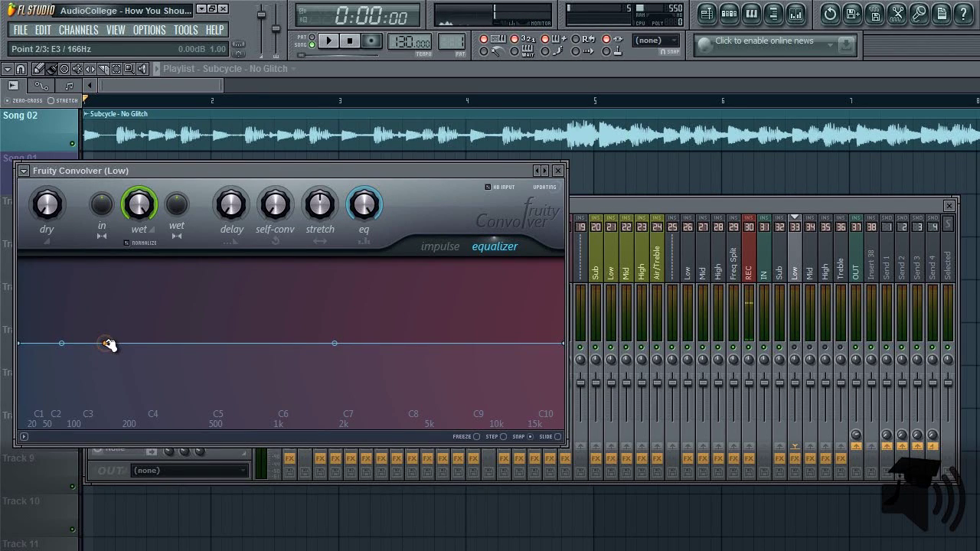
Shape the Low Convolver's equalizer to pass only 186 to 530 Hz, and unmute the Low track
drag(106, 344, 116, 344)
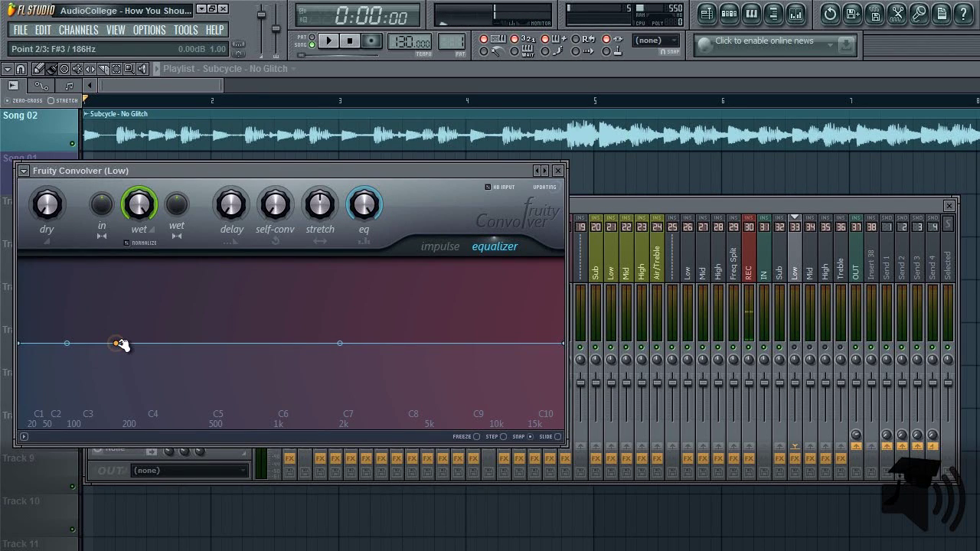
right_click(118, 365)
drag(19, 344, 14, 444)
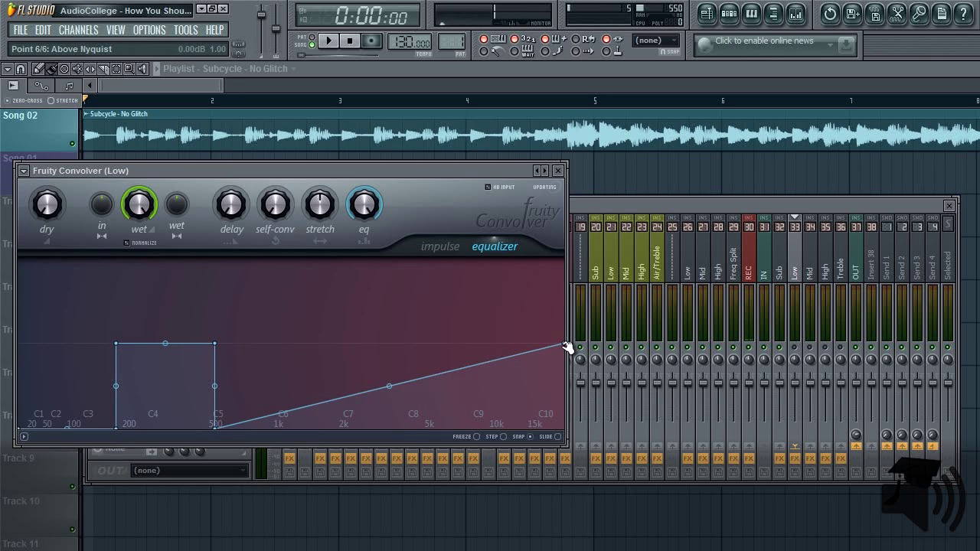
drag(564, 344, 560, 439)
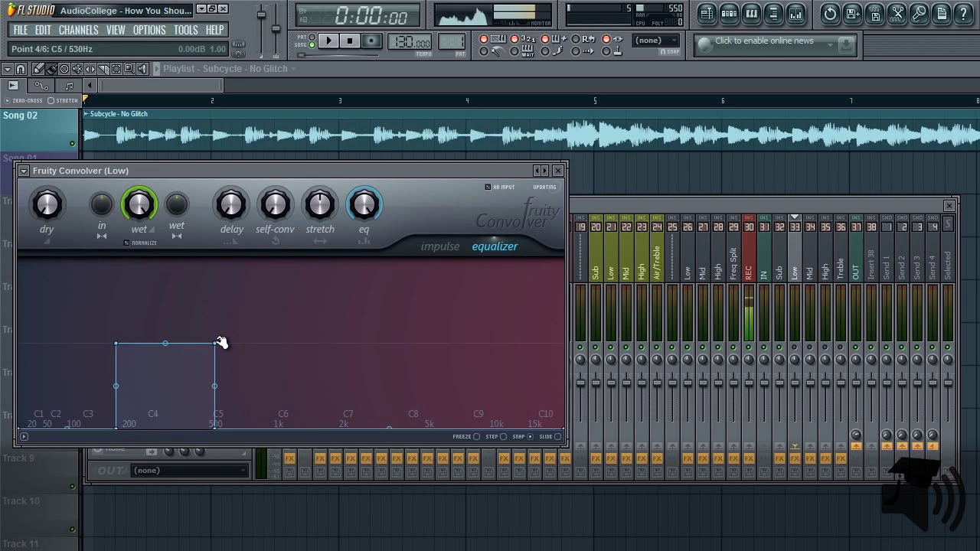
click(799, 355)
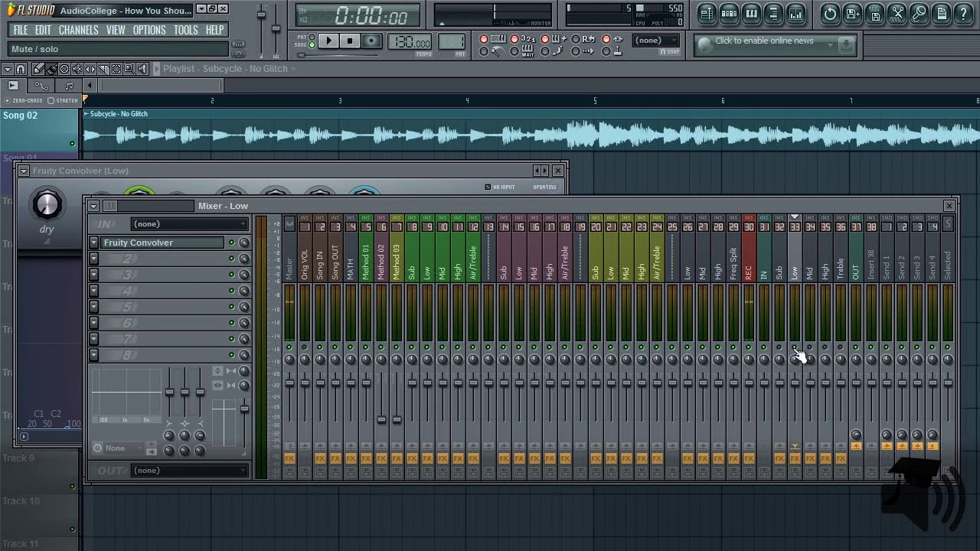
Play the song briefly to listen to the Low band
key(space)
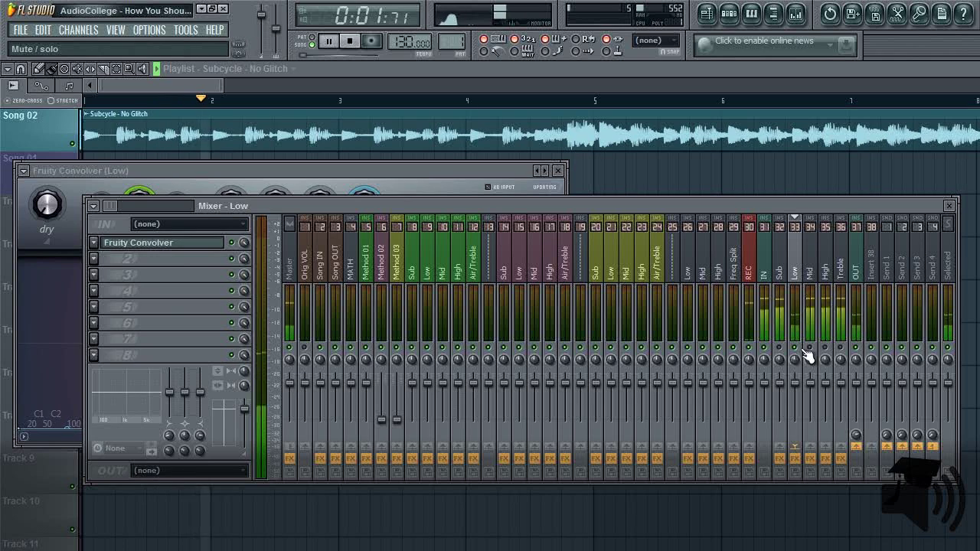
key(space)
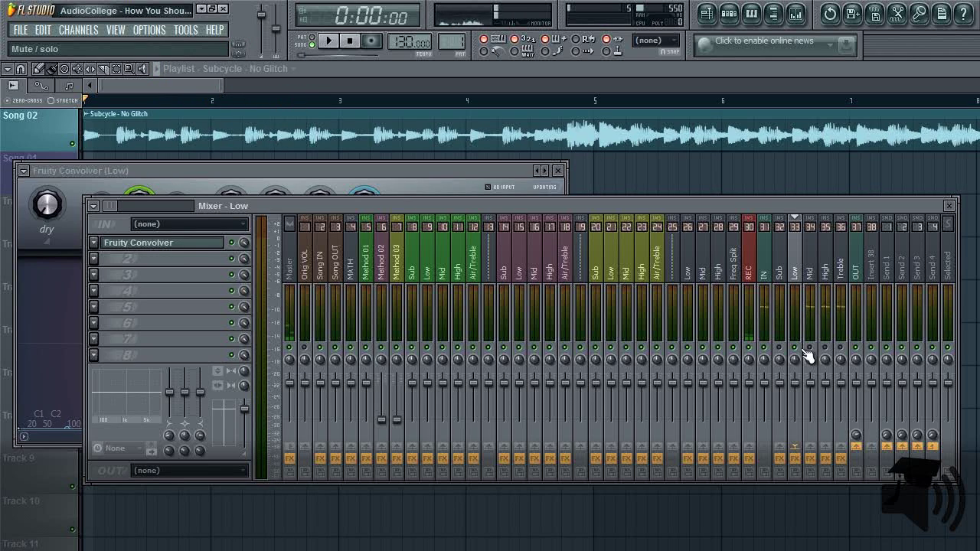
Shape the Treble Convolver's equalizer to pass only frequencies above 8680 Hz, unmute the Treble track and listen to the song
click(850, 274)
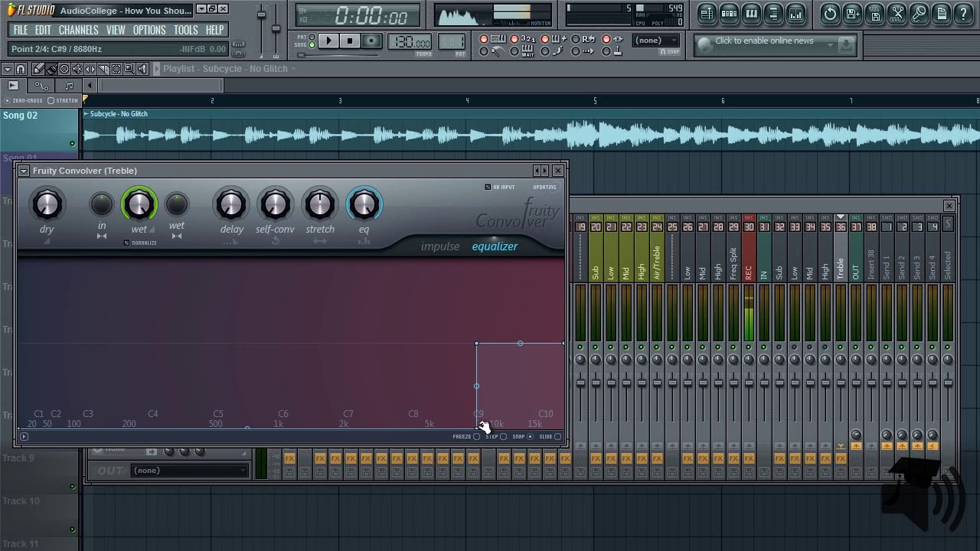
key(space)
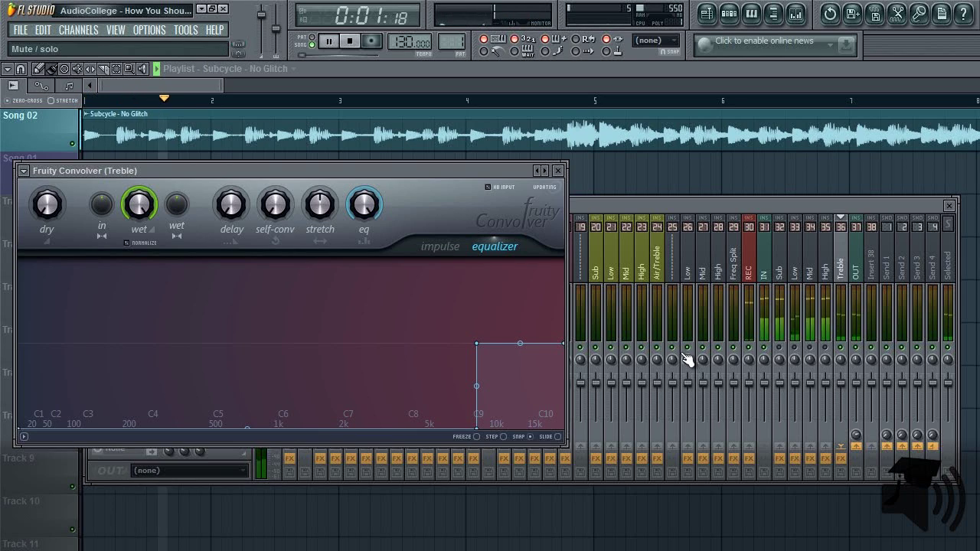
key(space)
Shape the High Convolver's equalizer to pass only 3417 to 8680 Hz and play the song to listen to the High band
click(825, 268)
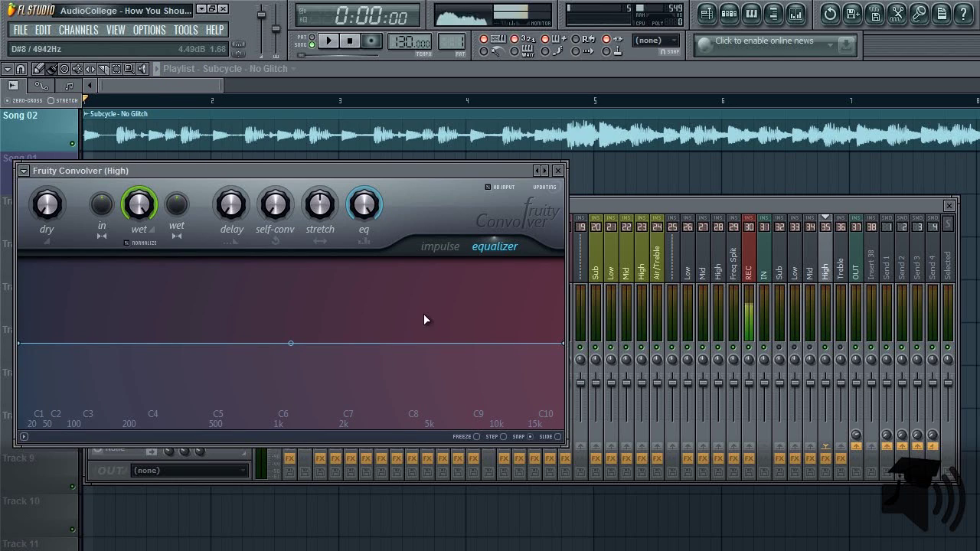
key(space)
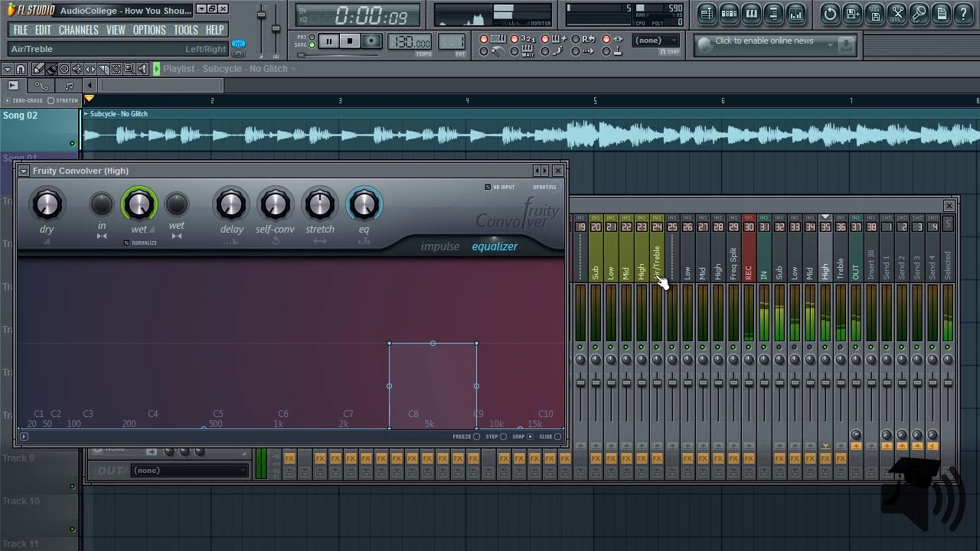
key(space)
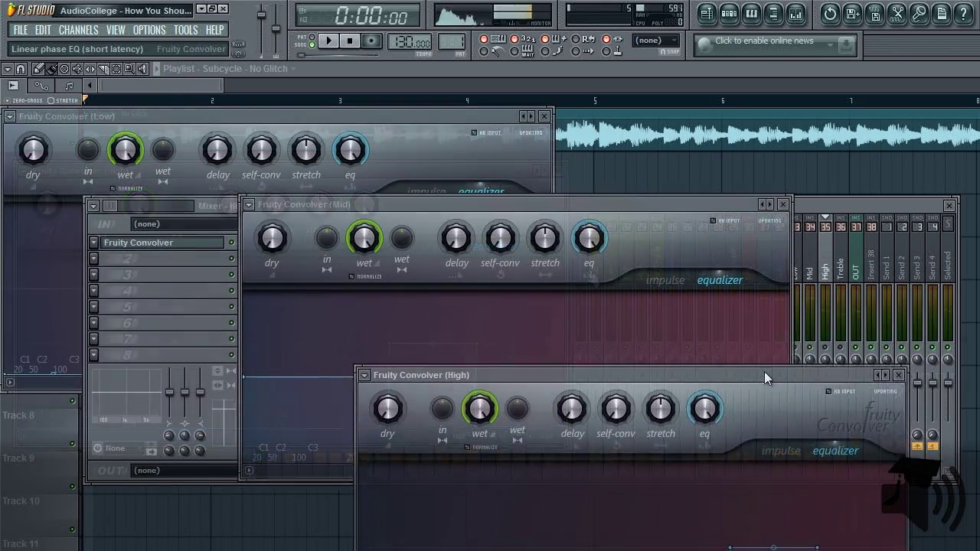
Spread out the High and Mid Convolver windows, shape the Mid equalizer to pass only 530 to 3417 Hz, and close it
drag(764, 371, 888, 103)
drag(460, 202, 509, 196)
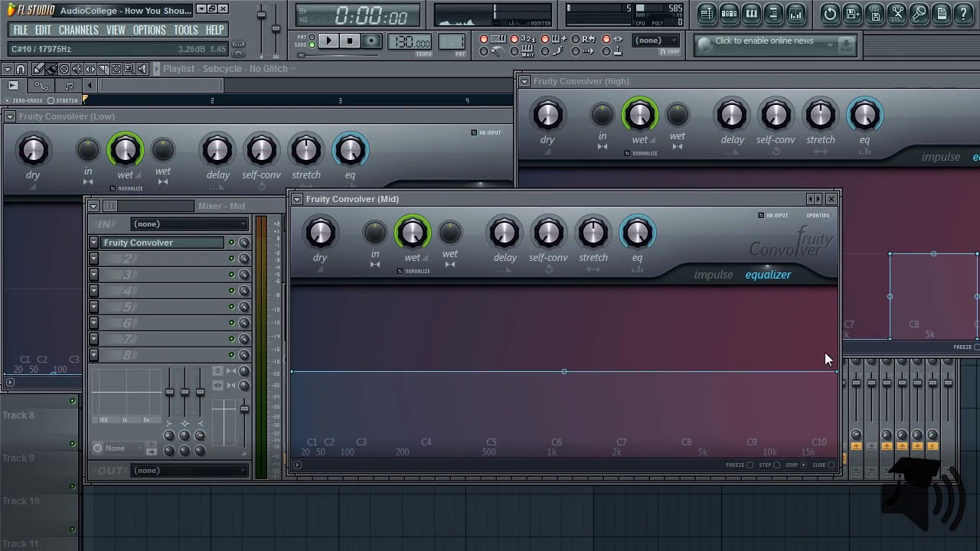
right_click(675, 372)
drag(676, 372, 662, 372)
right_click(663, 383)
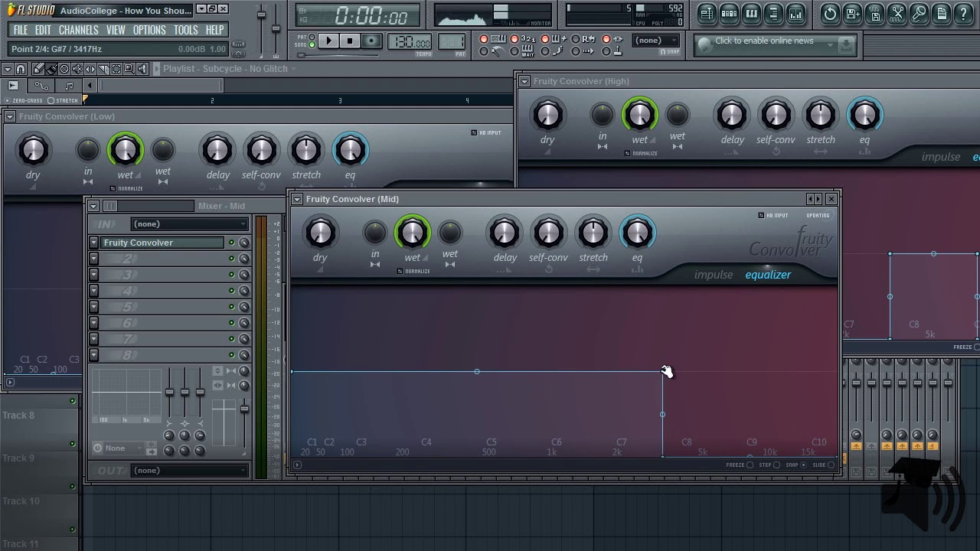
click(211, 184)
right_click(487, 395)
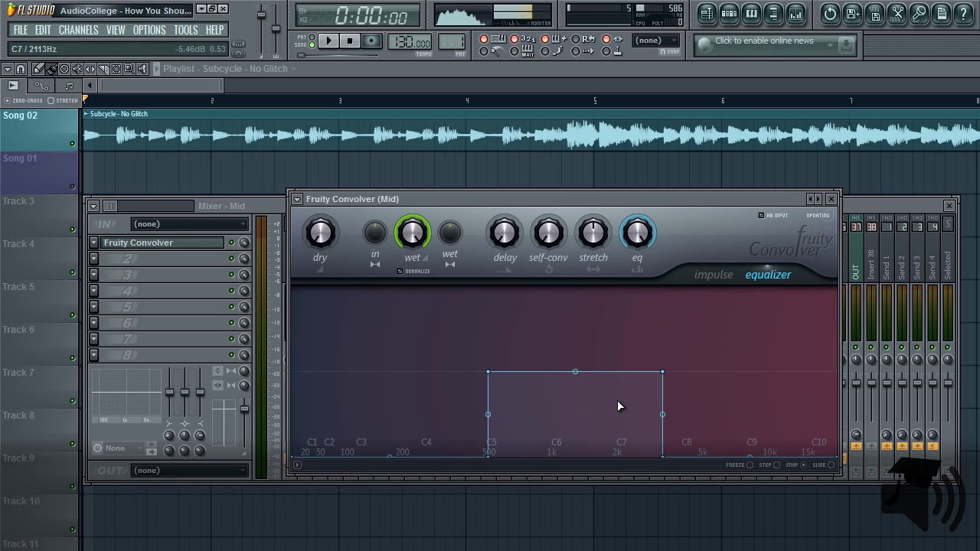
click(831, 199)
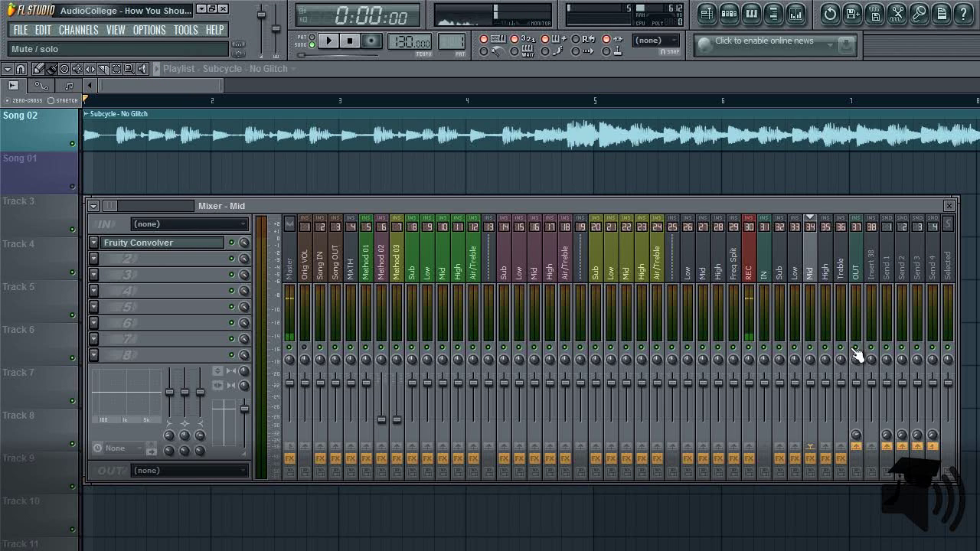
Play the song to listen to all five unmuted bands together
key(space)
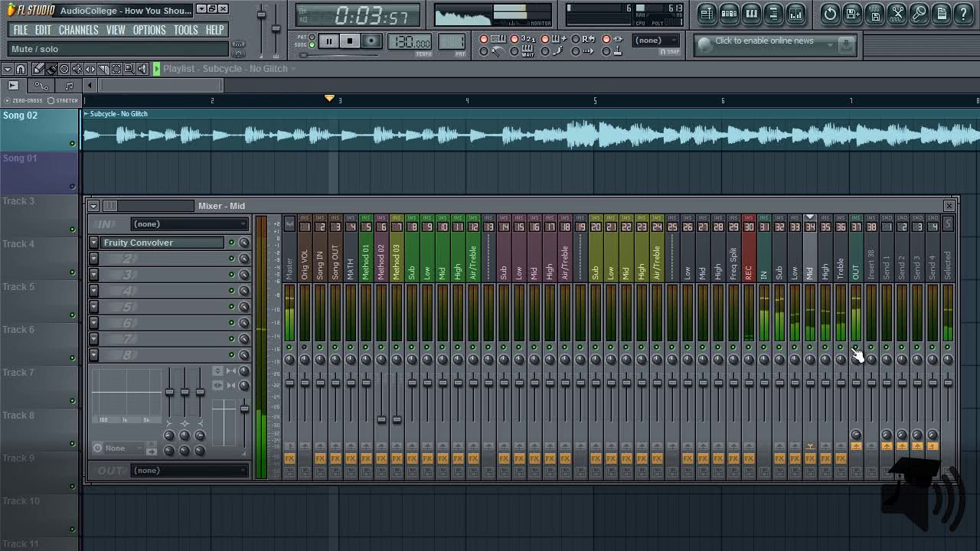
key(space)
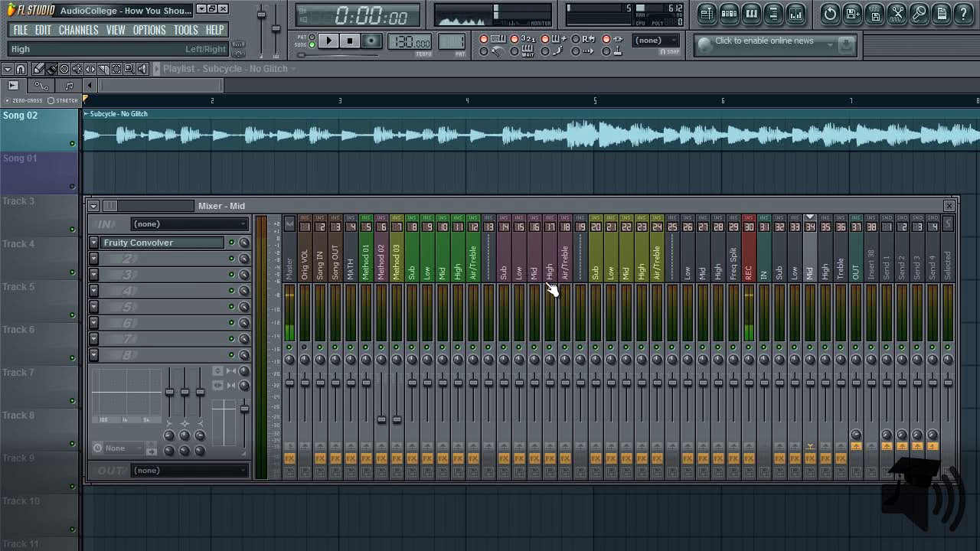
Open the Sub track's Convolver and examine the vertical cutoff at 186 Hz in its equalizer curve
click(780, 260)
click(156, 247)
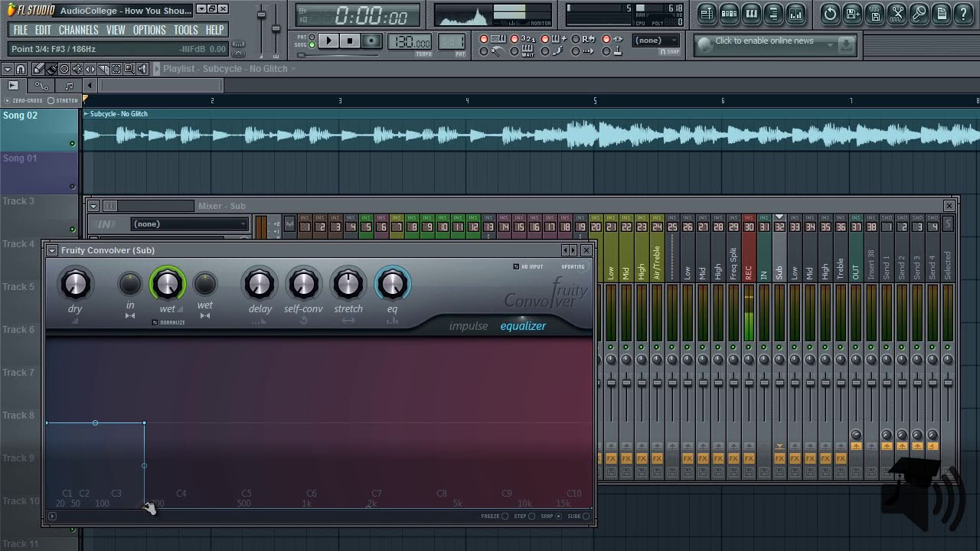
drag(149, 509, 154, 450)
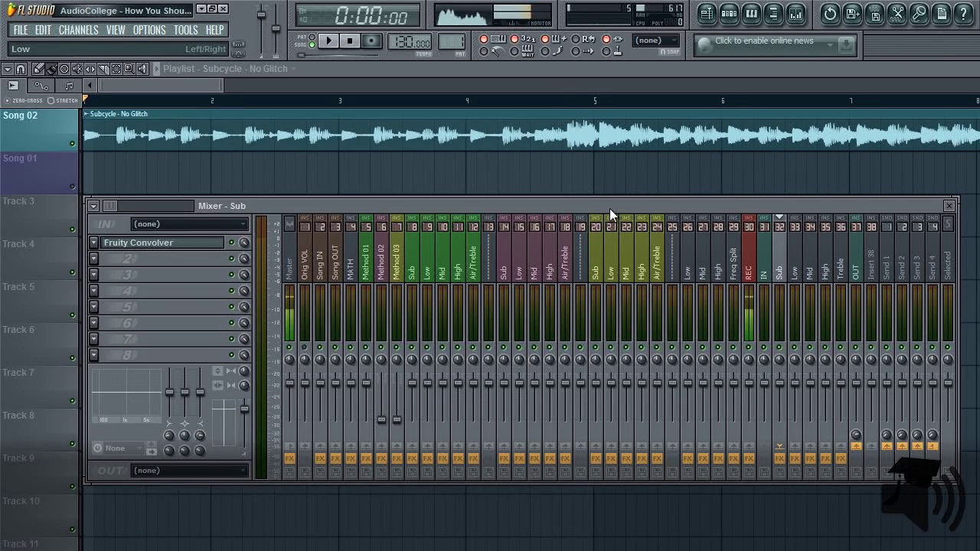